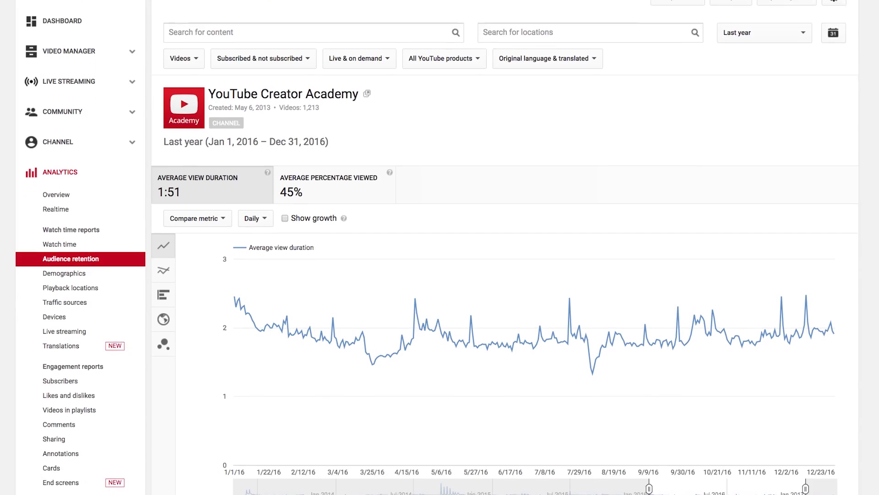
scroll(439, 274, "down", 2)
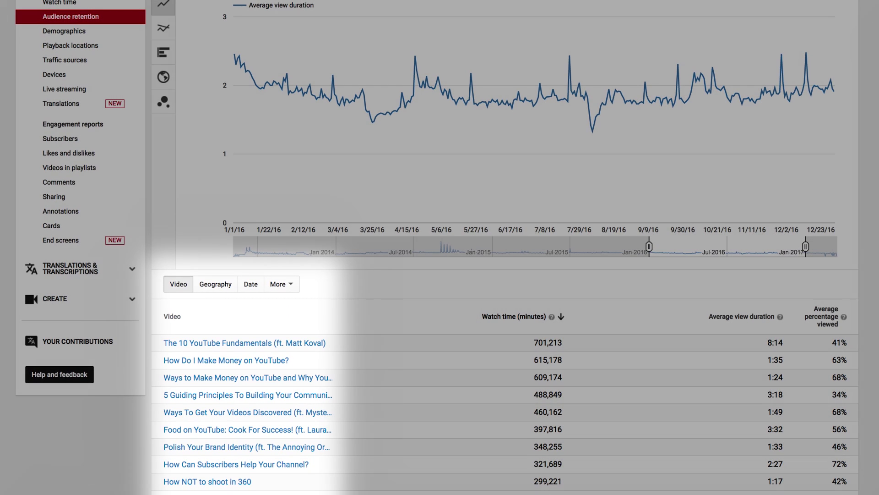
scroll(440, 274, "up", 3)
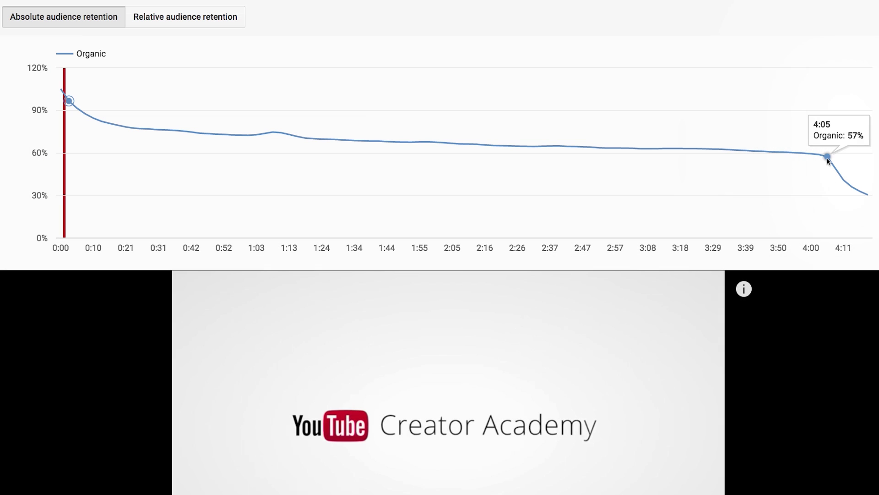
left_click(828, 158)
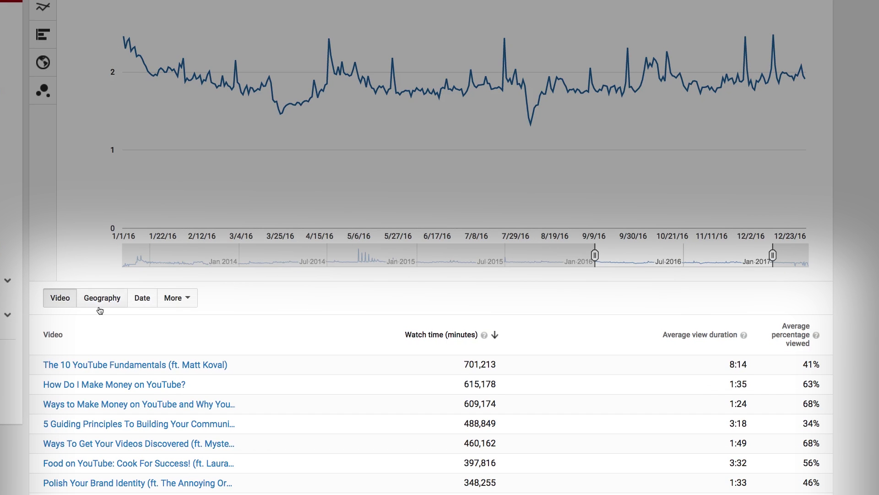
Break last year's watch time down by country, with United States leading at 4,113,211 minutes.
left_click(100, 308)
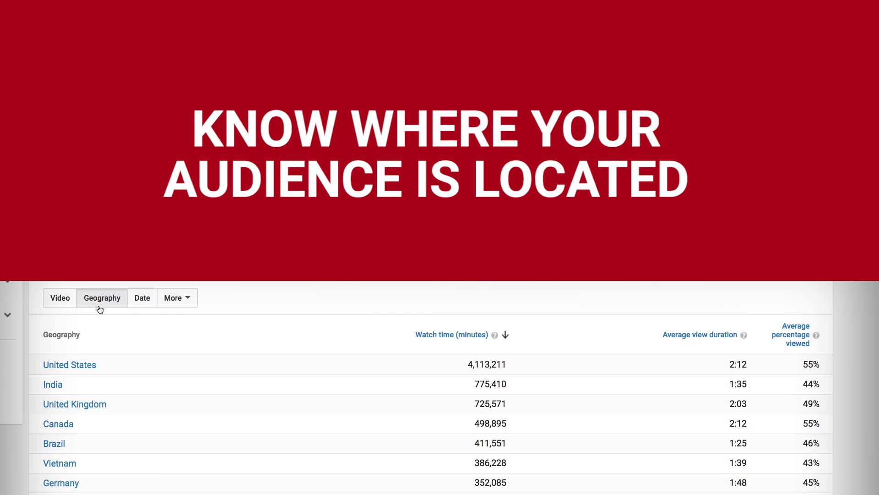
left_click(171, 306)
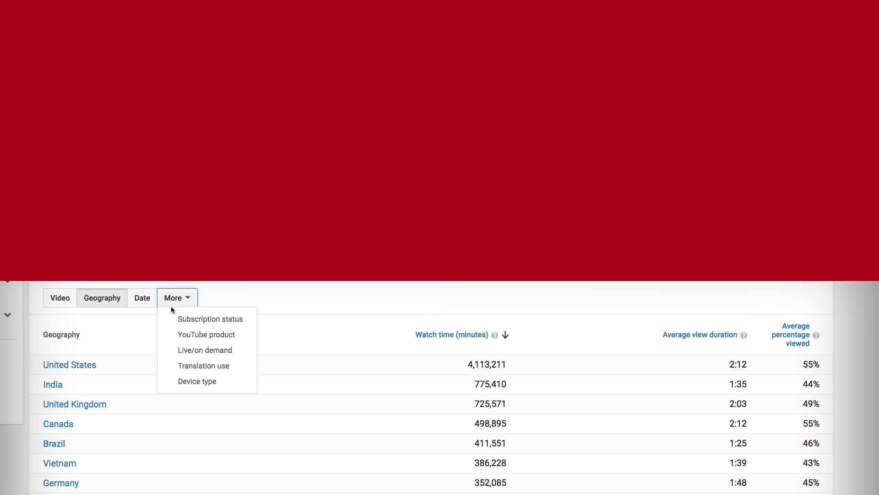
Choose Device type from the More breakdown list, showing Computer at 10,454,028 minutes.
left_click(197, 380)
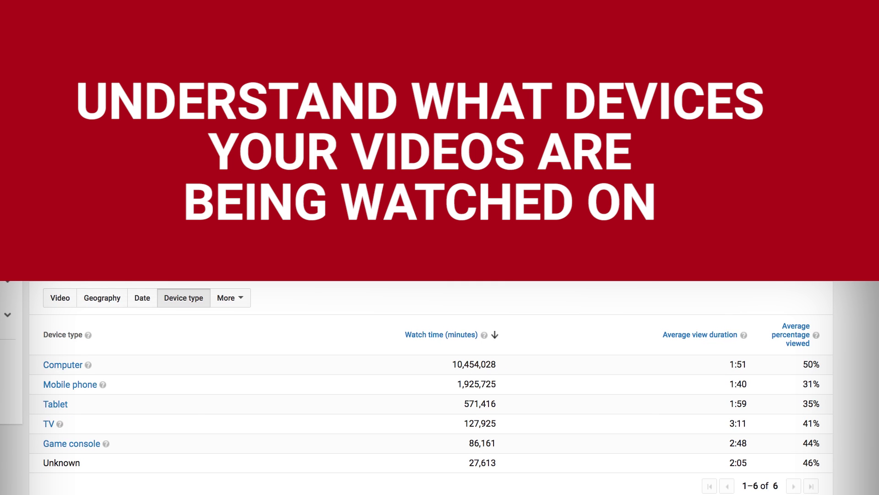